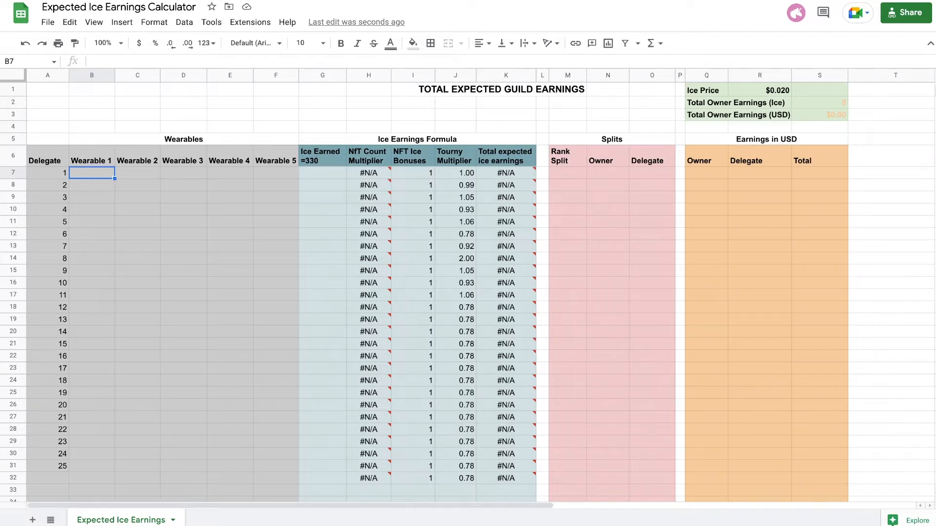
Enter 5% as delegate 1's Wearable 1 bonus and inspect the formula behind that delegate's total expected ice earnings.
type("5%")
key("Return")
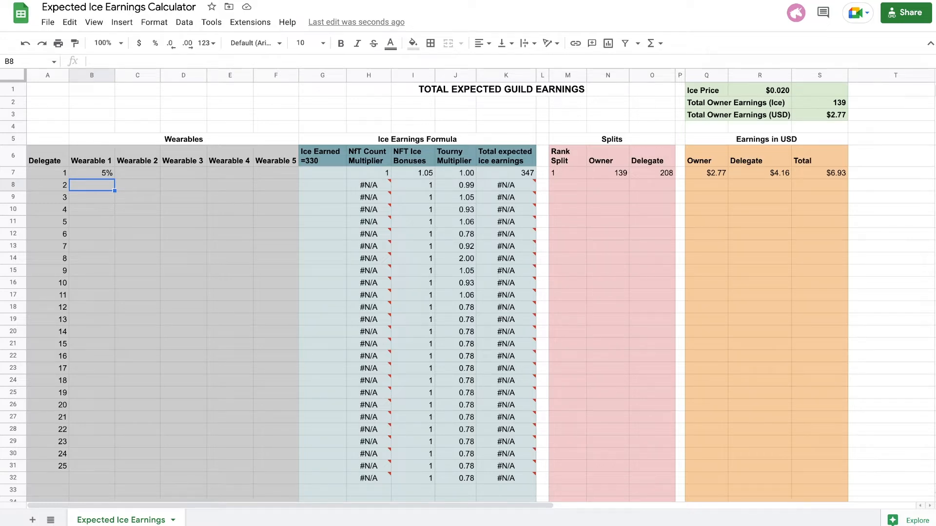
left_click_drag(91, 157, 506, 173)
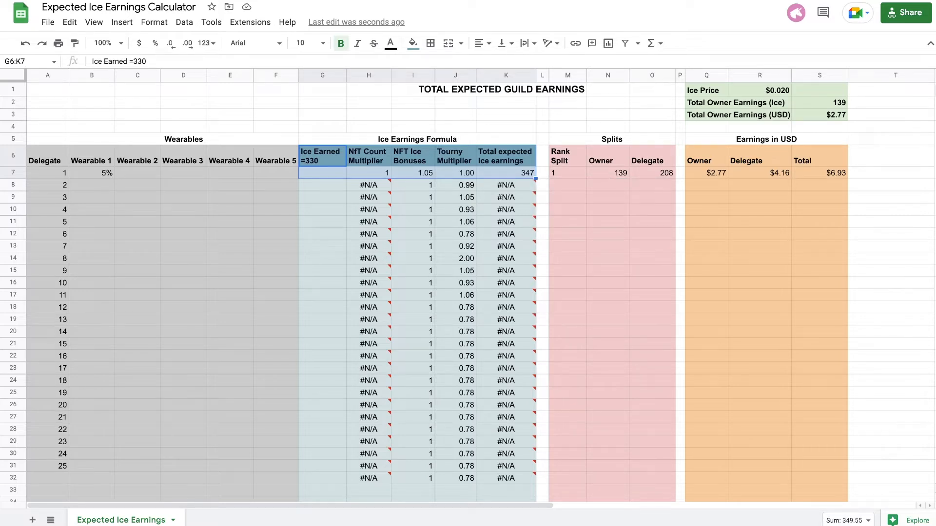
double_click(506, 173)
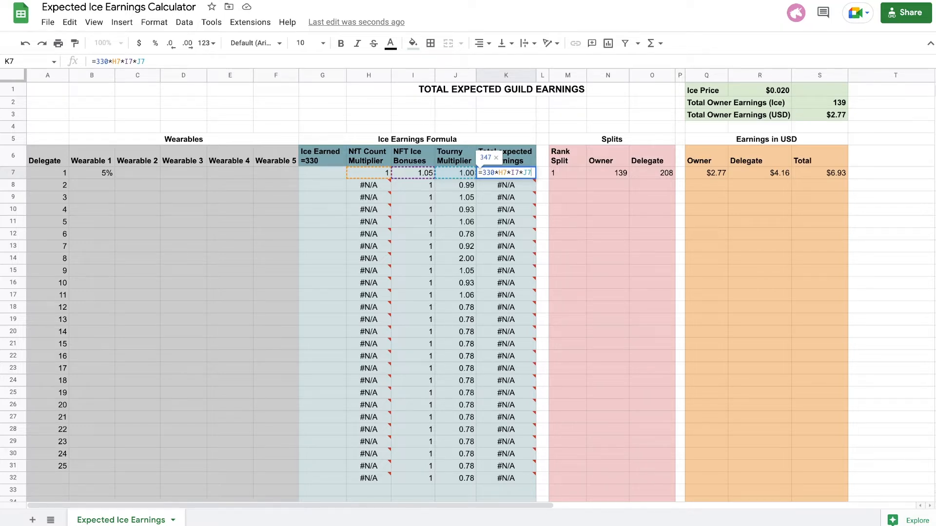
Try delegate 1's Tourny Multiplier at 2 and at 1.5, and set it back to 1.
left_click(456, 173)
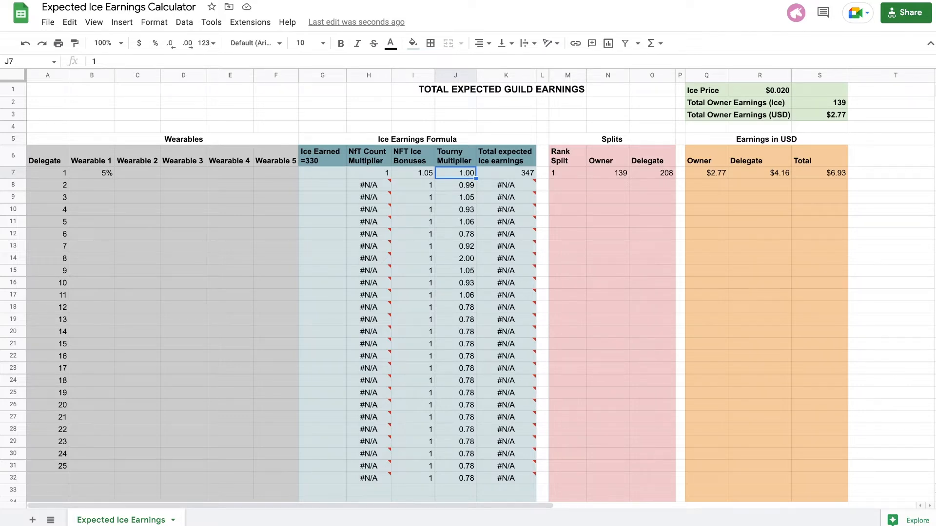
type("2")
key("Return")
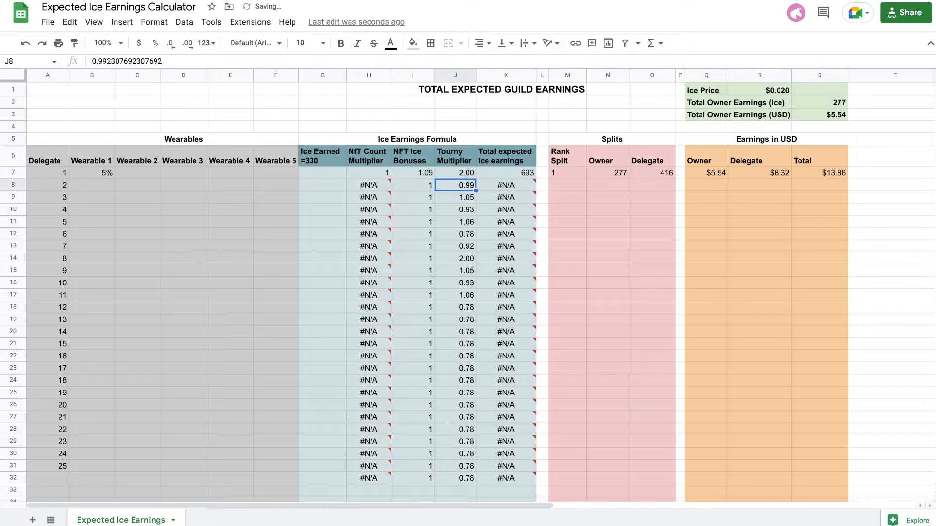
left_click(456, 173)
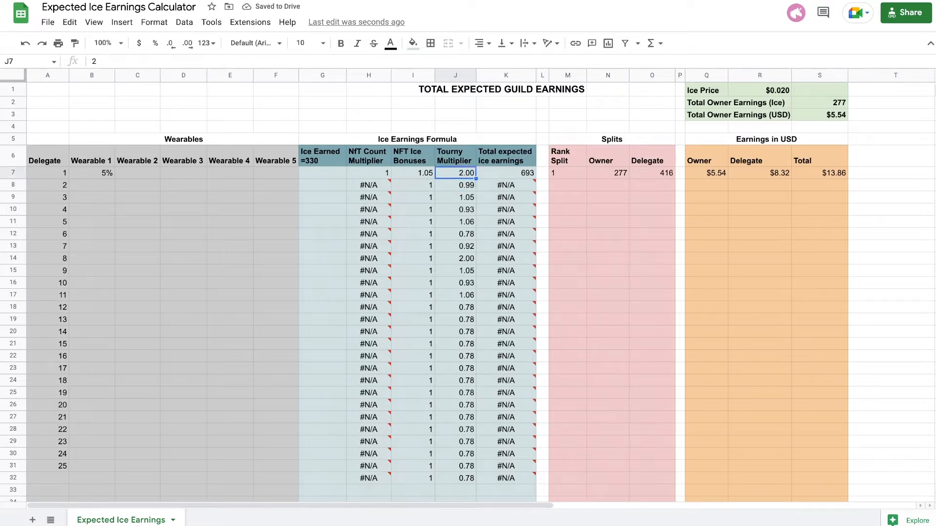
type("1.5")
key("Return")
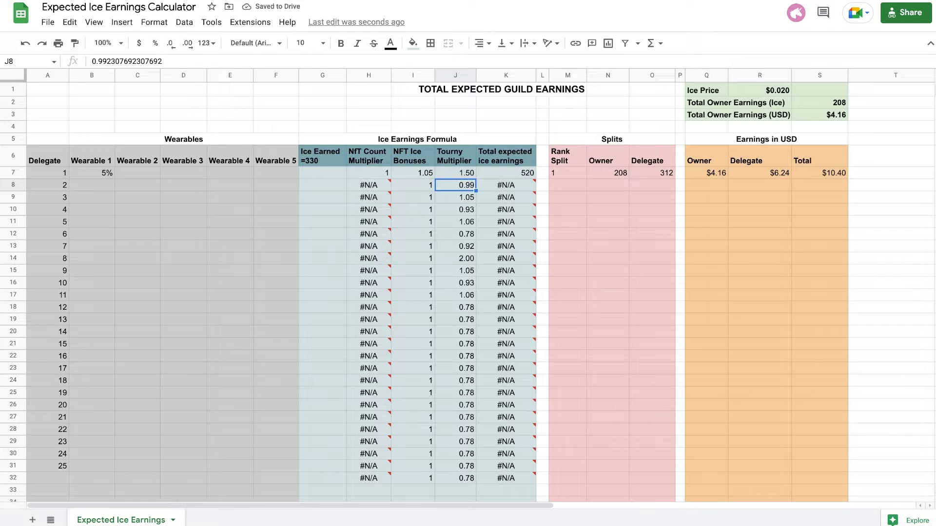
left_click(455, 173)
type("1")
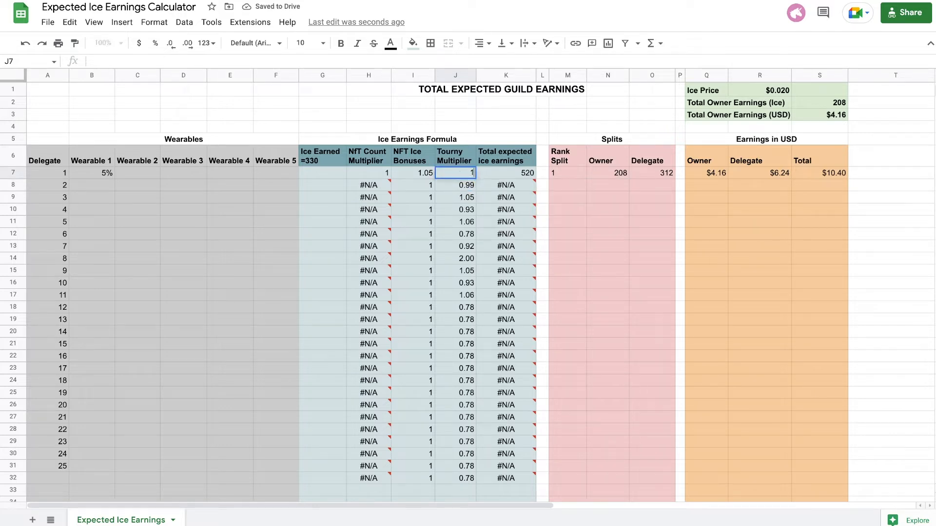
key("Return")
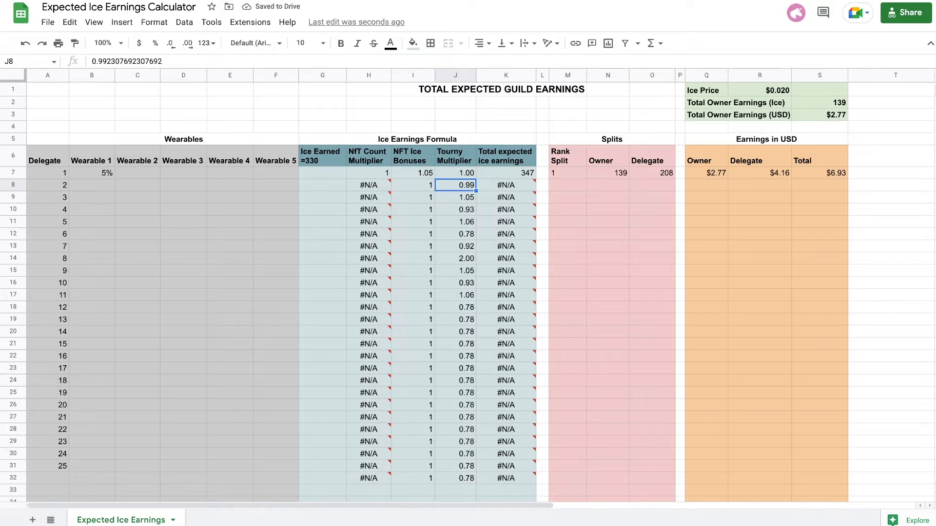
Inspect delegate 1's rank split, owner and delegate formulas under Splits, and the Earnings in USD section.
left_click(612, 140)
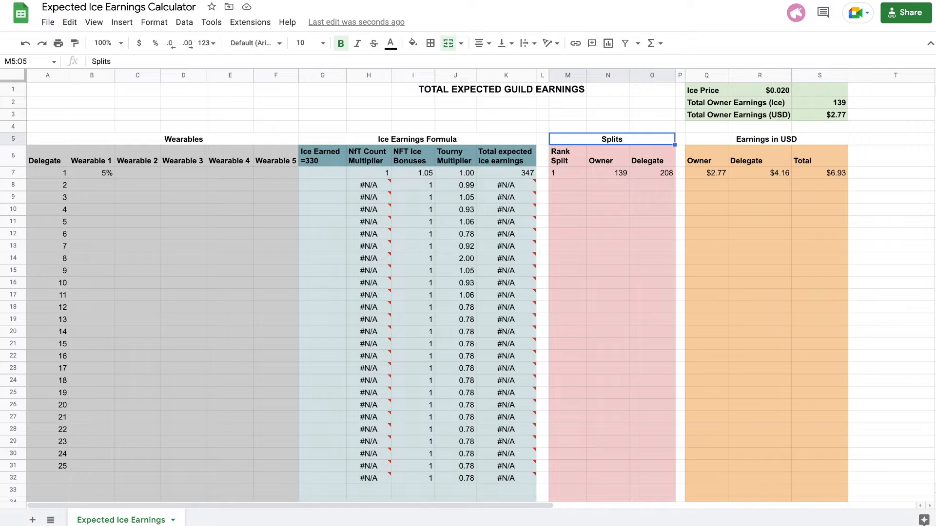
left_click(567, 173)
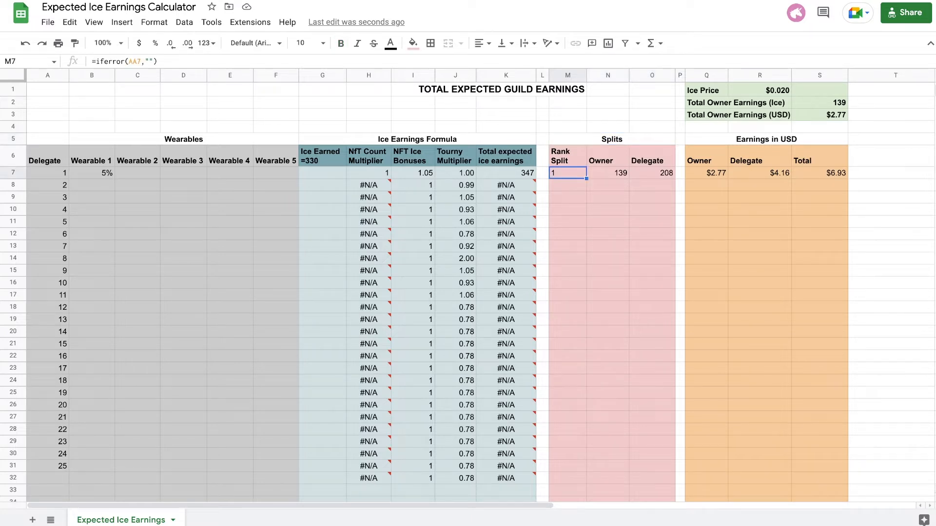
left_click(608, 173)
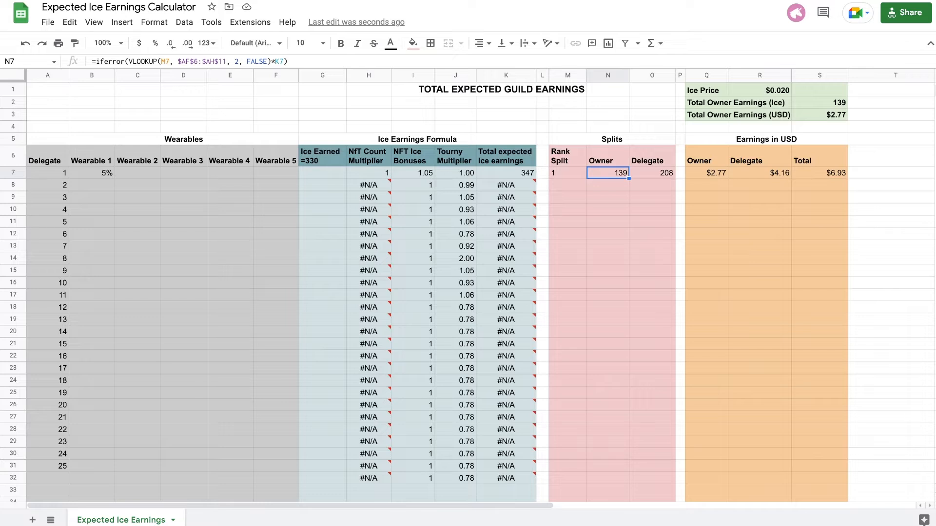
left_click(651, 173)
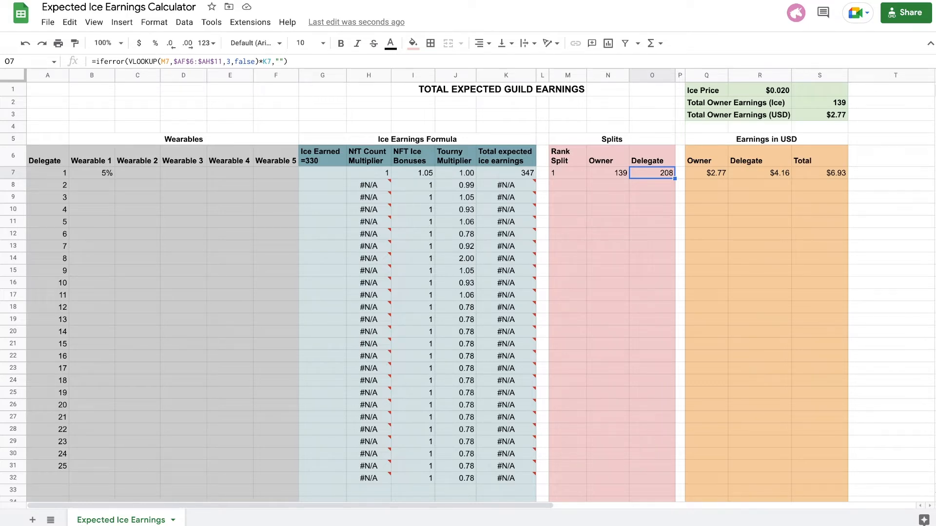
left_click(766, 139)
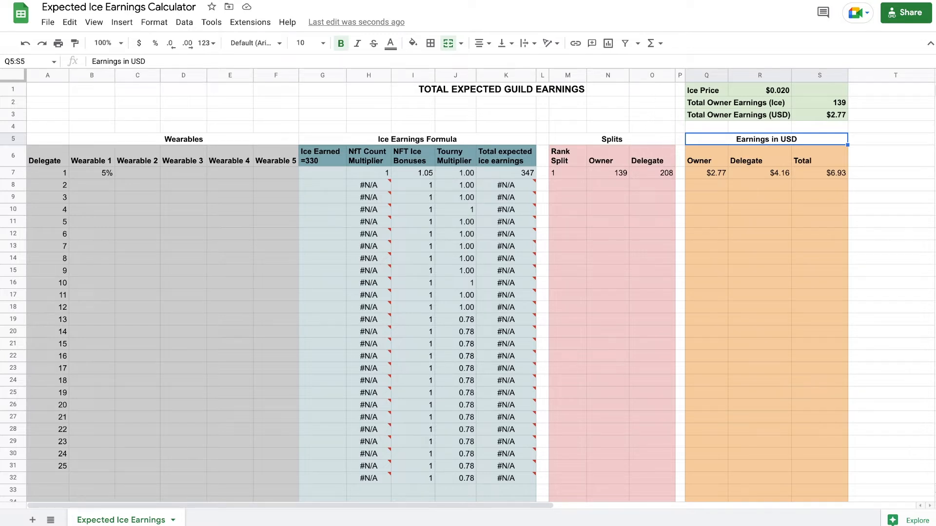
Enter 7% for Wearable 2 and 19% for Wearable 3 in delegate 1's row.
left_click(138, 173)
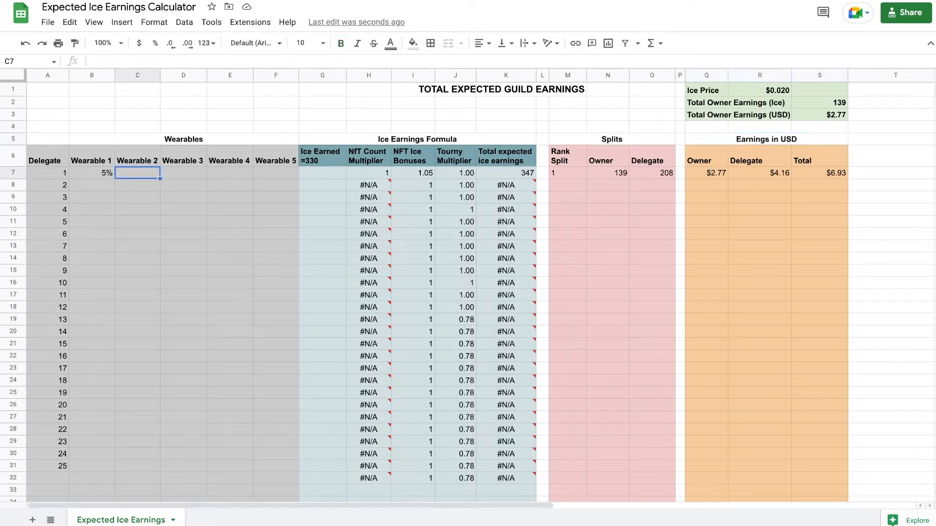
type("7")
key("Tab")
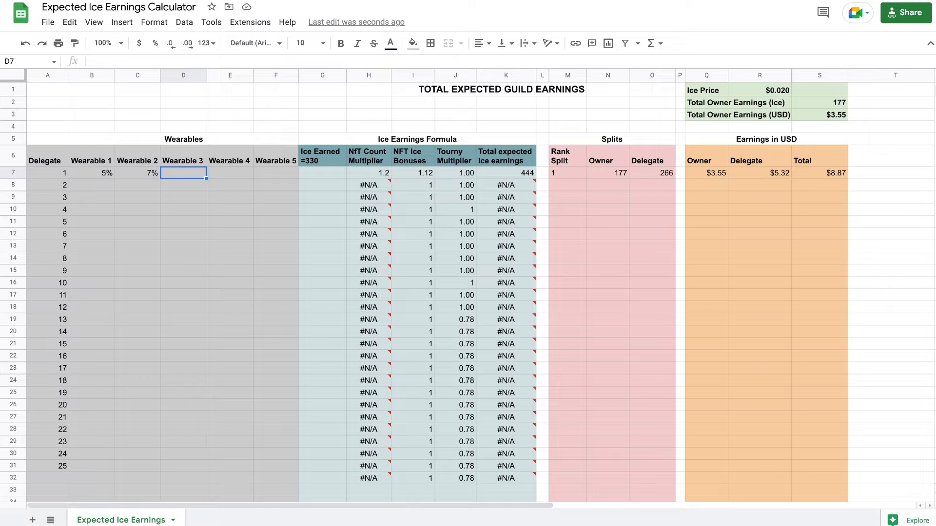
key("Left")
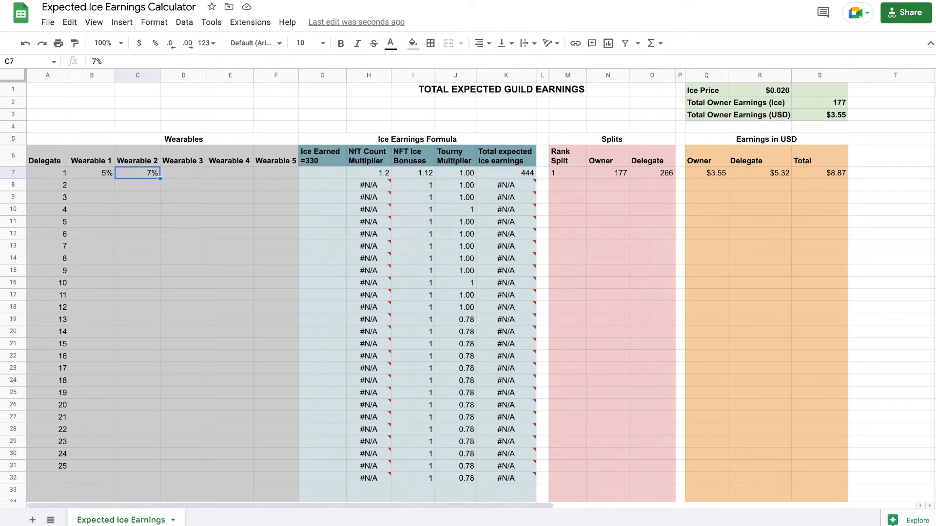
left_click(183, 173)
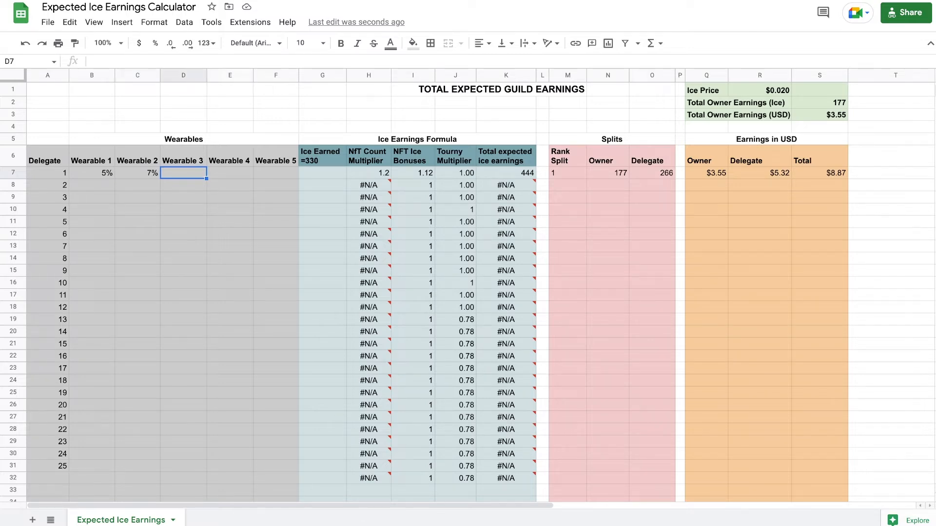
type("19")
key("Return")
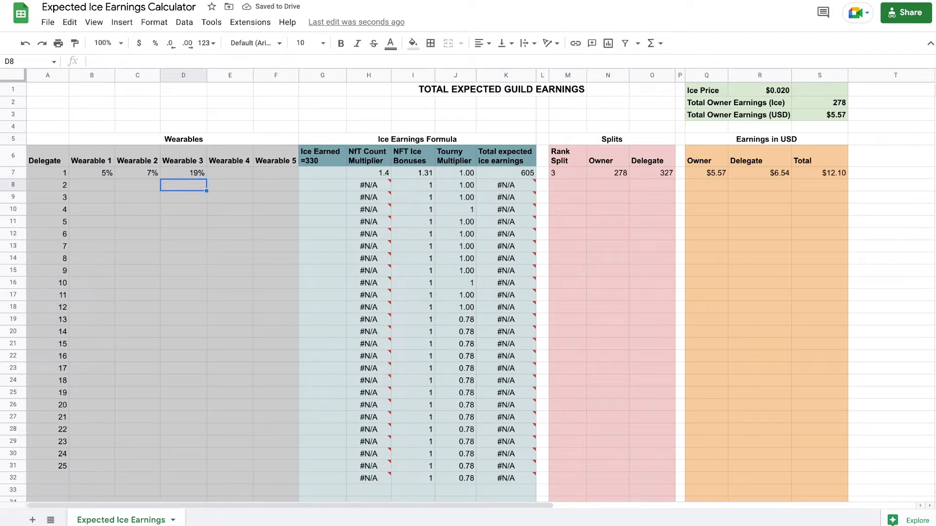
Inspect the formulas for delegate 1's NFT count multiplier, NFT ice bonuses and rank split.
left_click(369, 173)
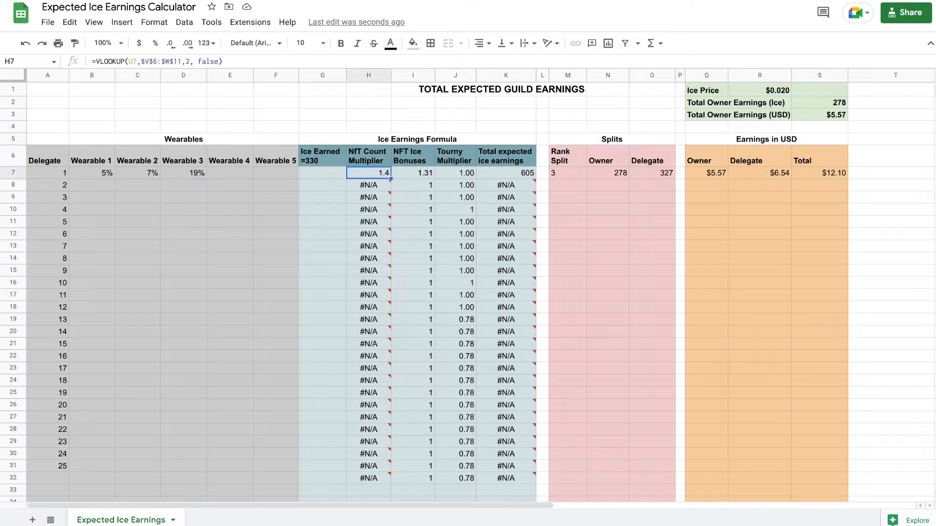
left_click(413, 173)
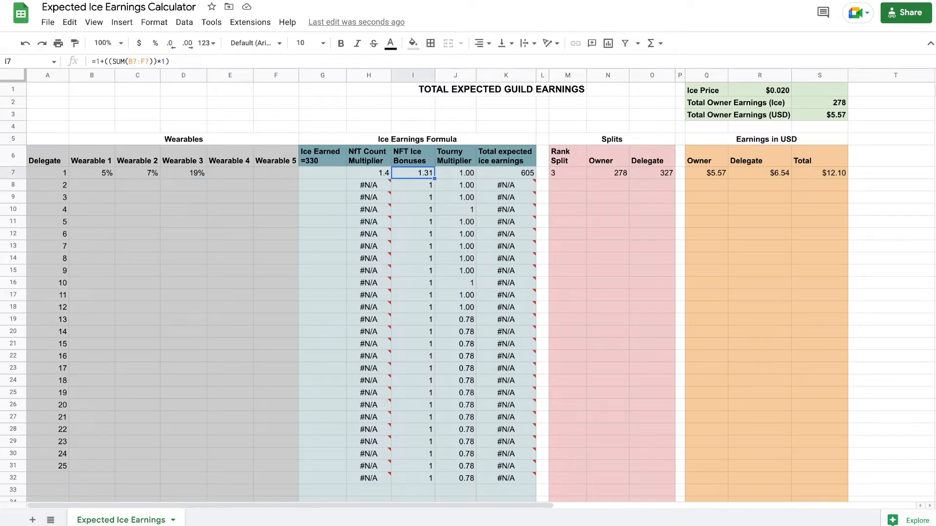
mouse_move(376, 185)
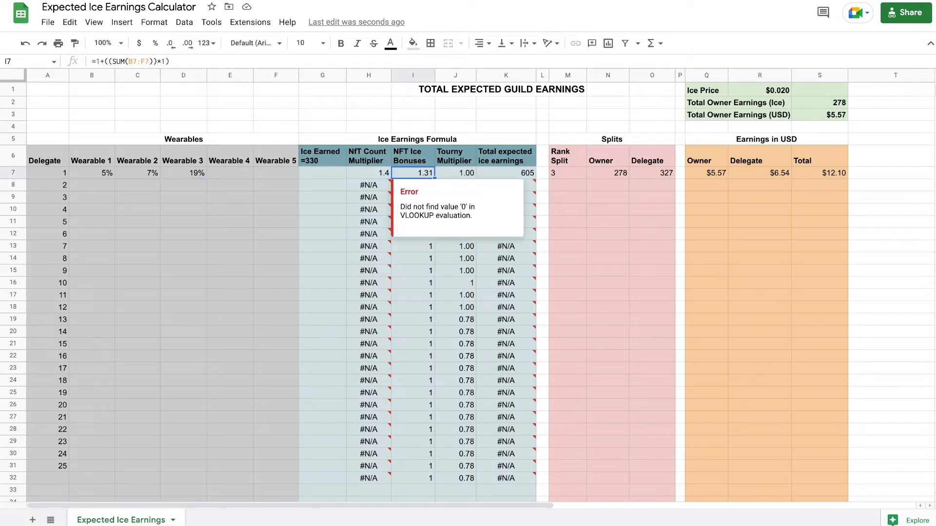
left_click(567, 173)
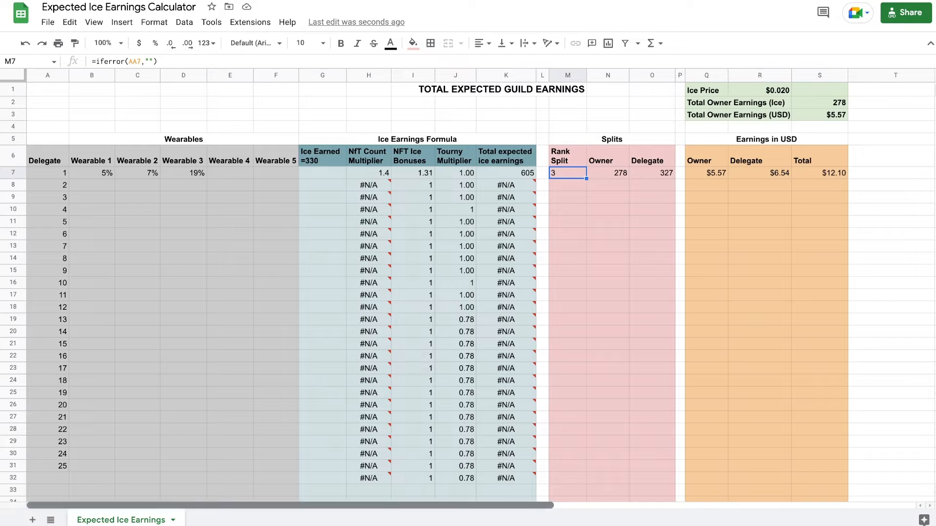
Examine the rank 3 owner and delegate shares in the Rank Split Table and the wearable counts in the NFT Count Multiplier table.
left_click_drag(312, 505, 674, 506)
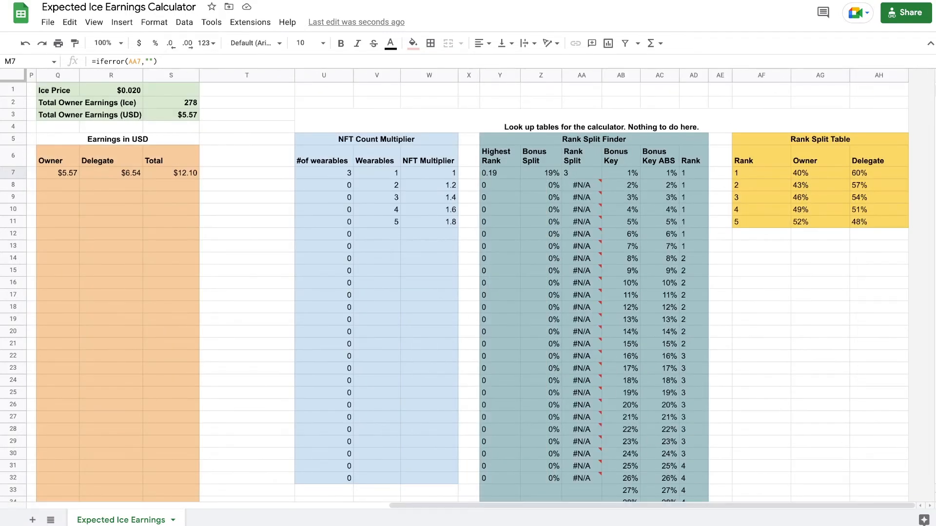
left_click(761, 185)
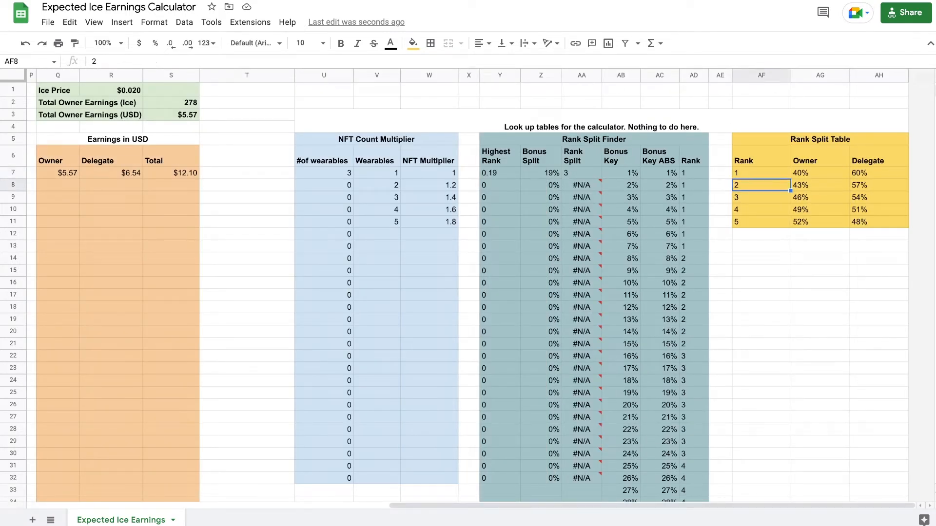
left_click(761, 198)
left_click(820, 197)
left_click(879, 197)
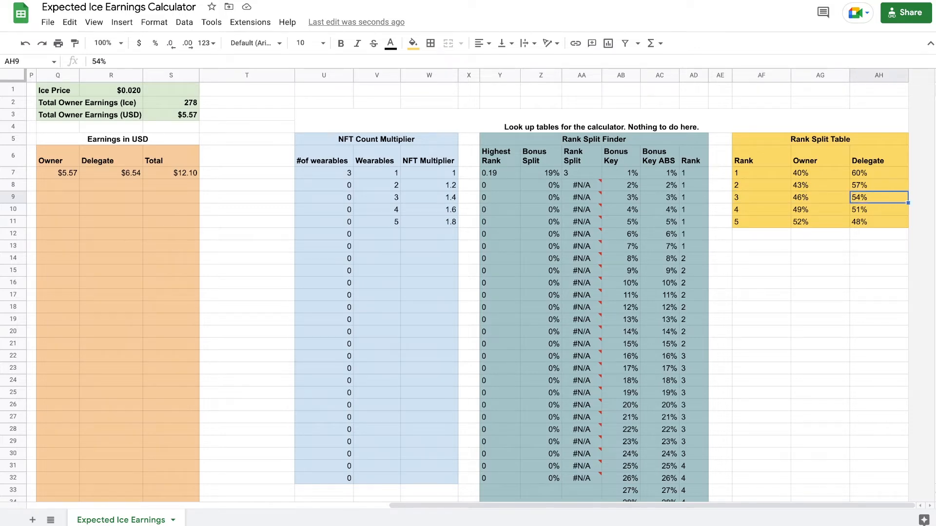
left_click(377, 173)
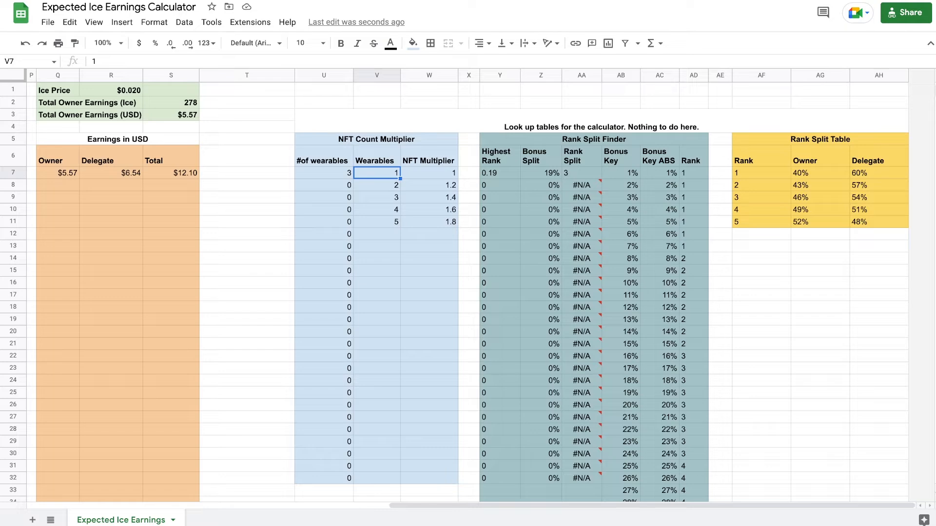
left_click(377, 222)
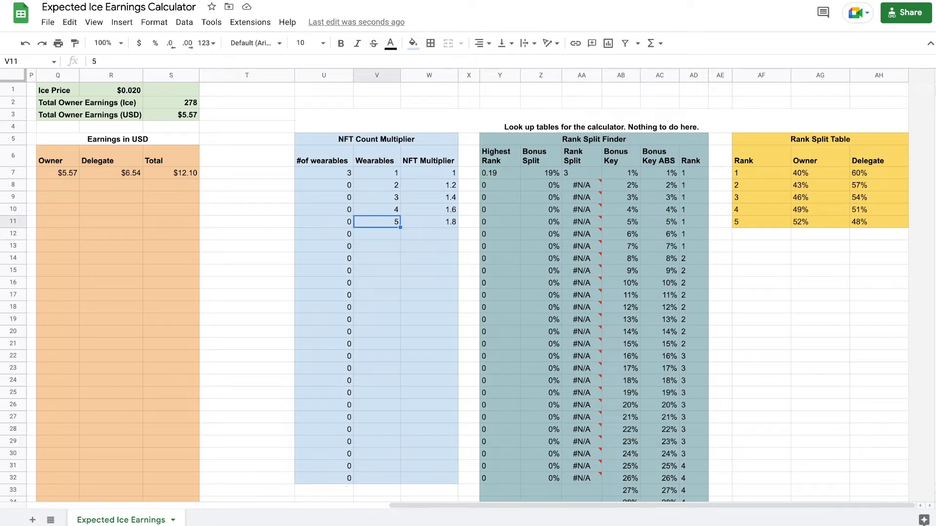
left_click_drag(536, 506, 173, 505)
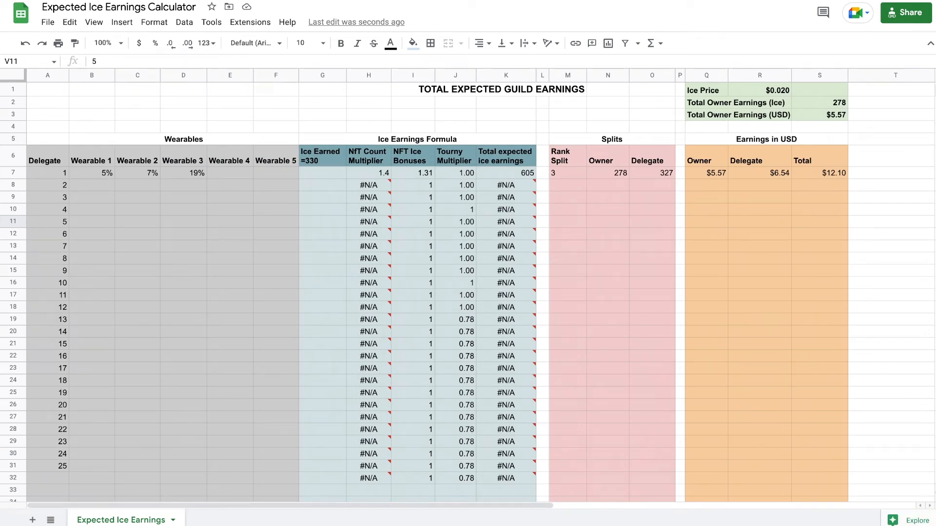
Replace delegate 1's 5% by pasting 19%, 13%, 12%, 12%, 11%, 9%, 9%, 7%, 6%, 6%, 5% and 4% into Wearable 1 for delegates 1 to 12.
left_click(91, 185)
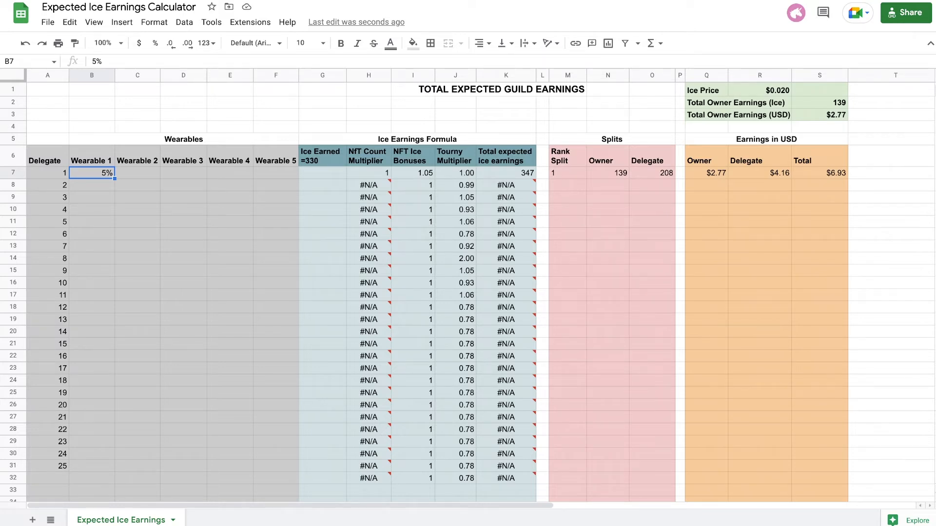
key("Delete")
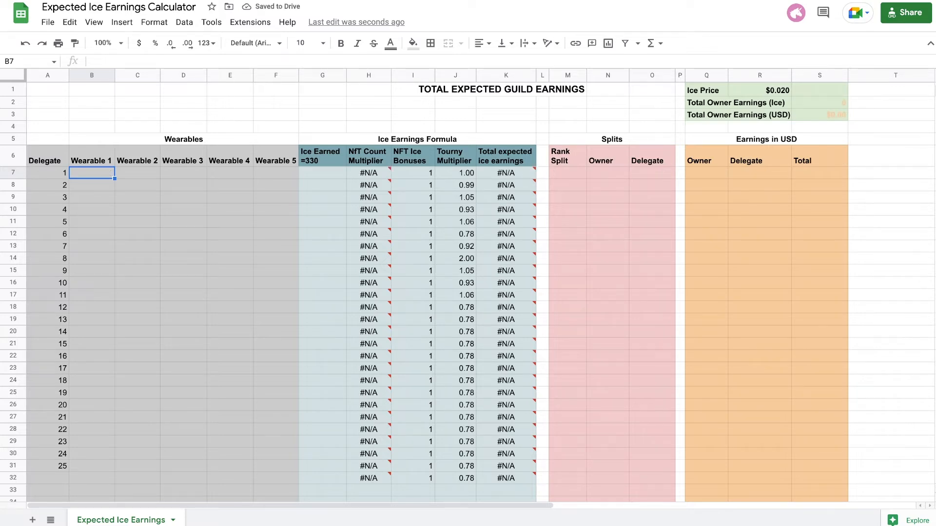
type("19% 13% 12% 12% 11% 9% 9% 7% 6% 6% 5% 4%")
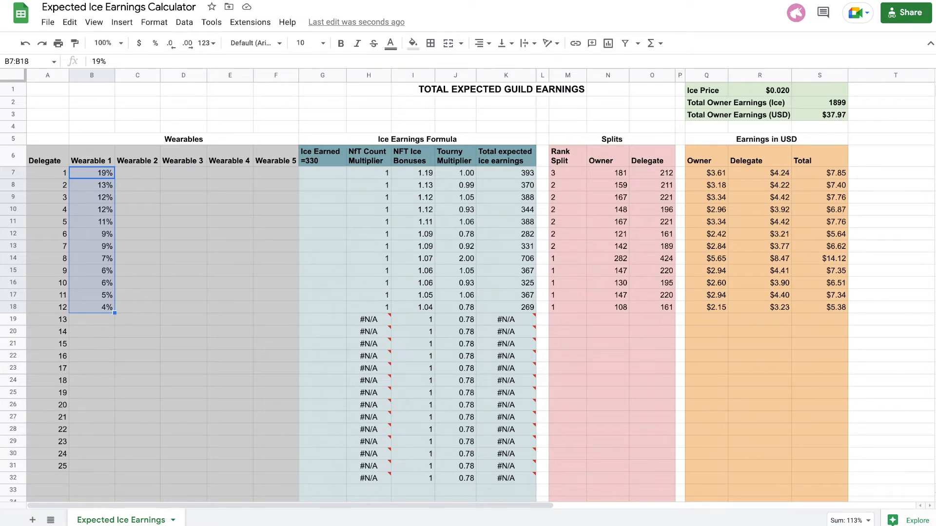
Select the Tourny Multiplier values of delegates 1 to 7 for review.
left_click(455, 75)
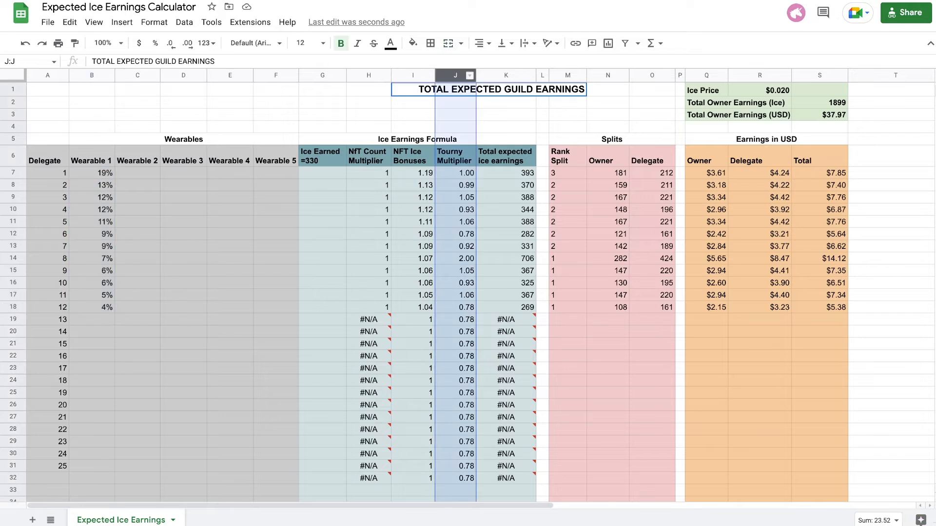
left_click(455, 173)
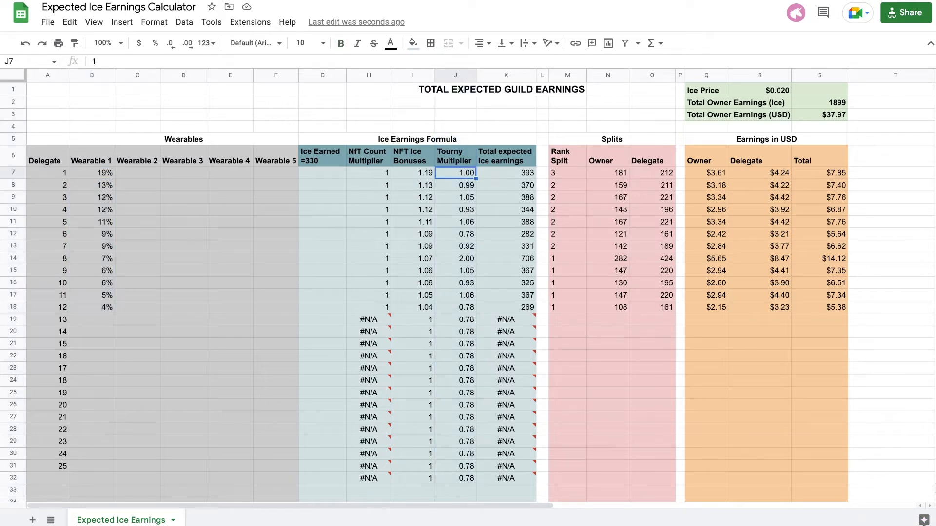
left_click_drag(455, 173, 455, 246)
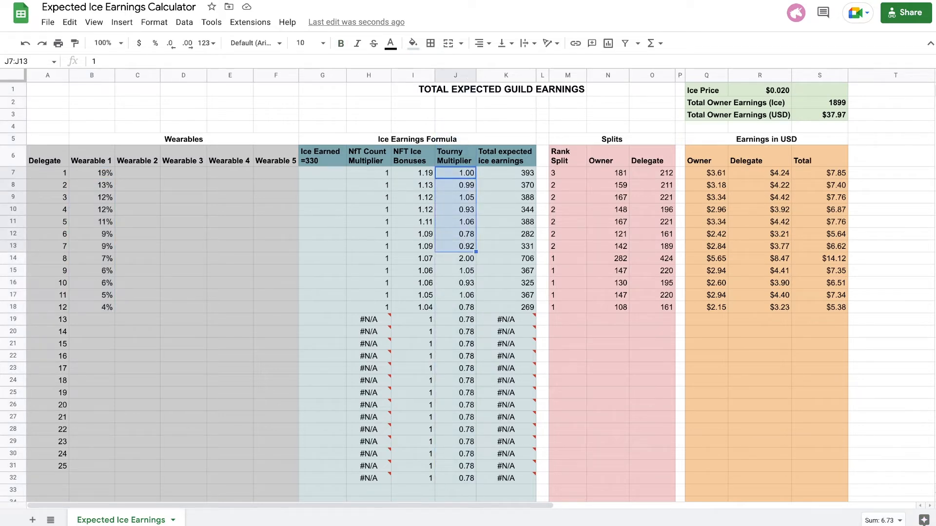
Set delegate 8's Tourny Multiplier to 1.
left_click(455, 258)
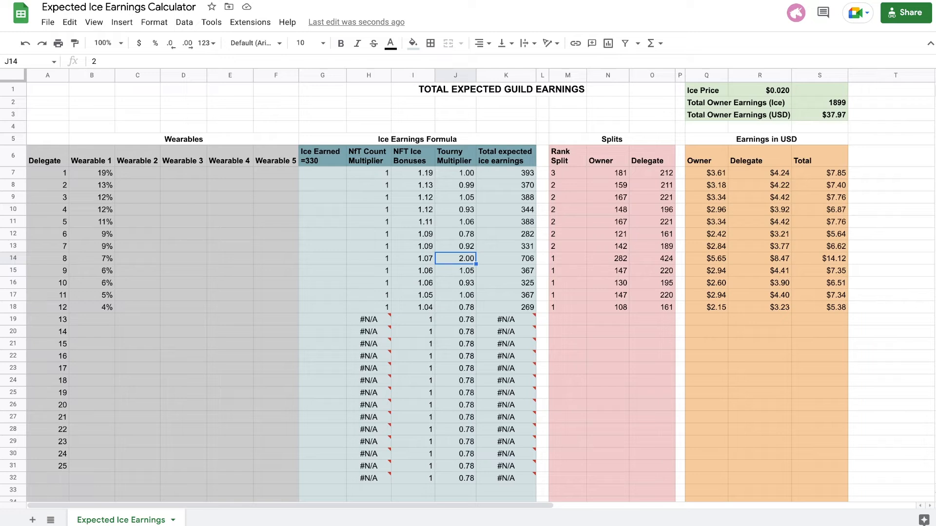
type("1")
key("Return")
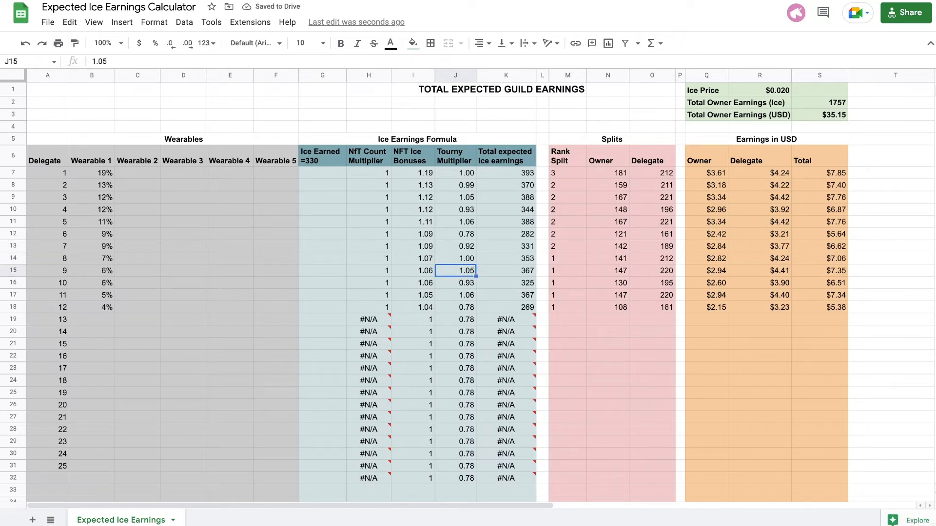
Set the Tourny Multiplier to 1 for all of delegates 1 to 12.
left_click_drag(455, 173, 455, 308)
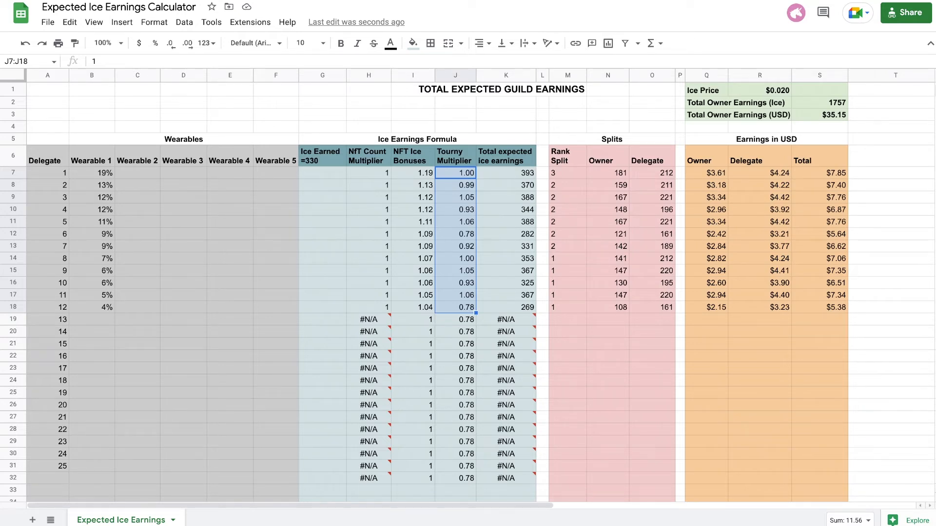
left_click(455, 197)
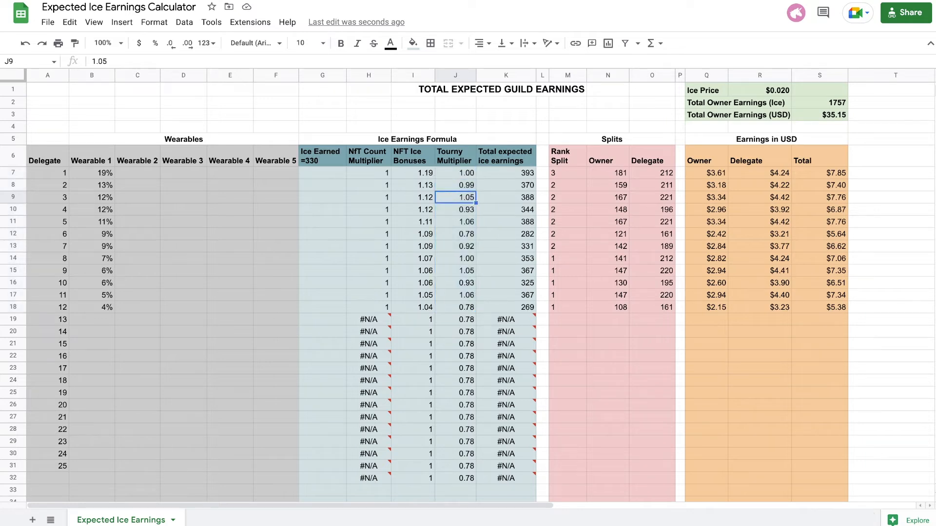
left_click_drag(455, 173, 455, 307)
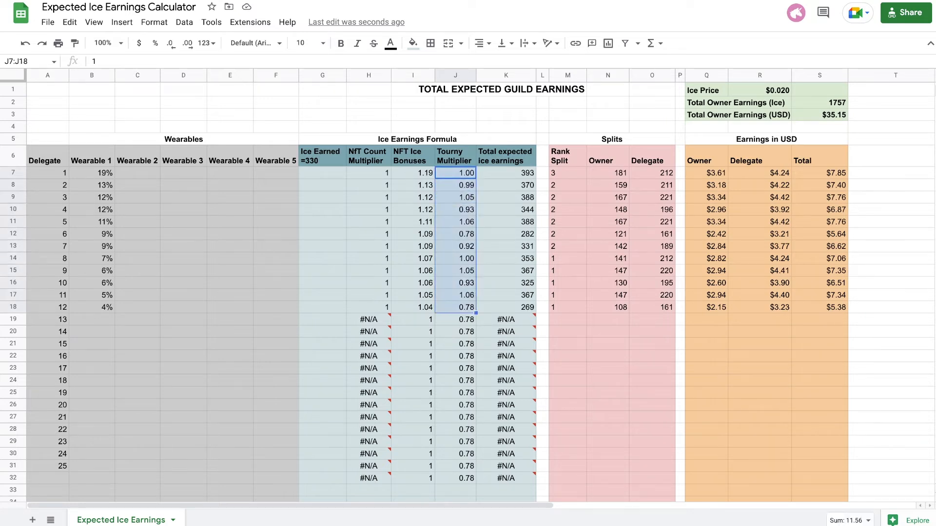
type("1")
key("Return")
type("1 1 1 1 1")
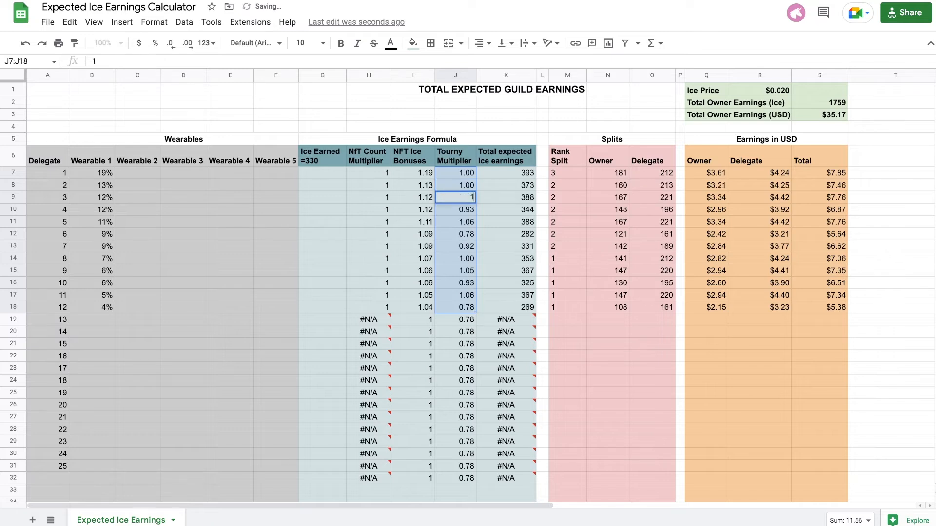
key("Return")
type("1 1 1 1 1")
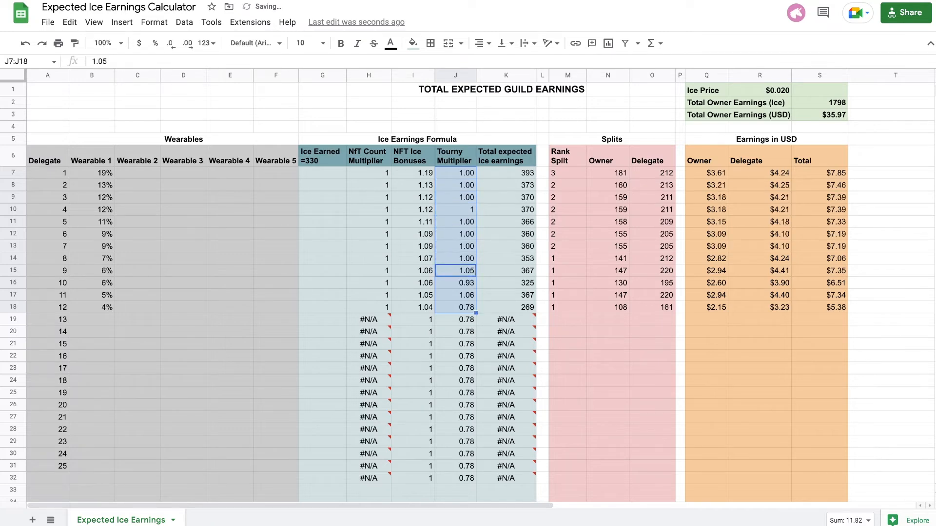
key("Return")
type("1")
key("Return")
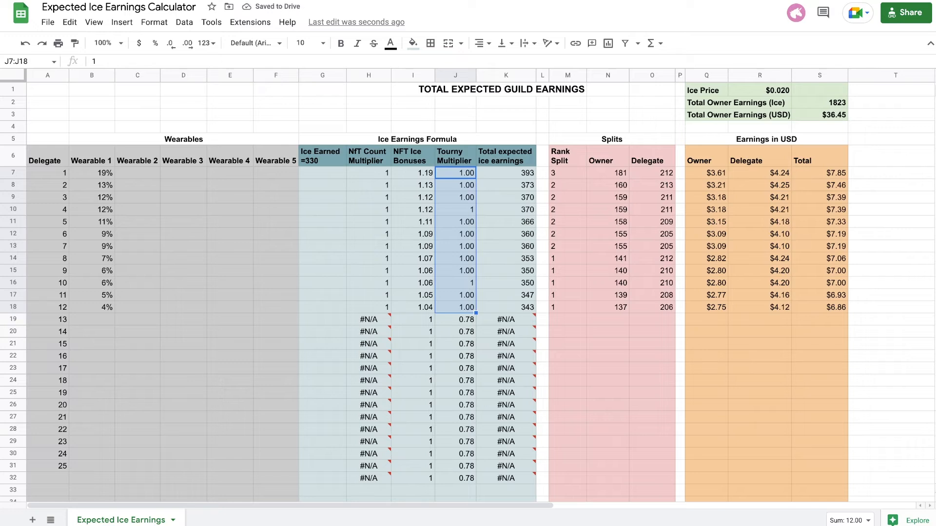
Review the Tourny Multiplier values of delegates 1 to 12 and the ice price and total owner earnings summary.
left_click(567, 319)
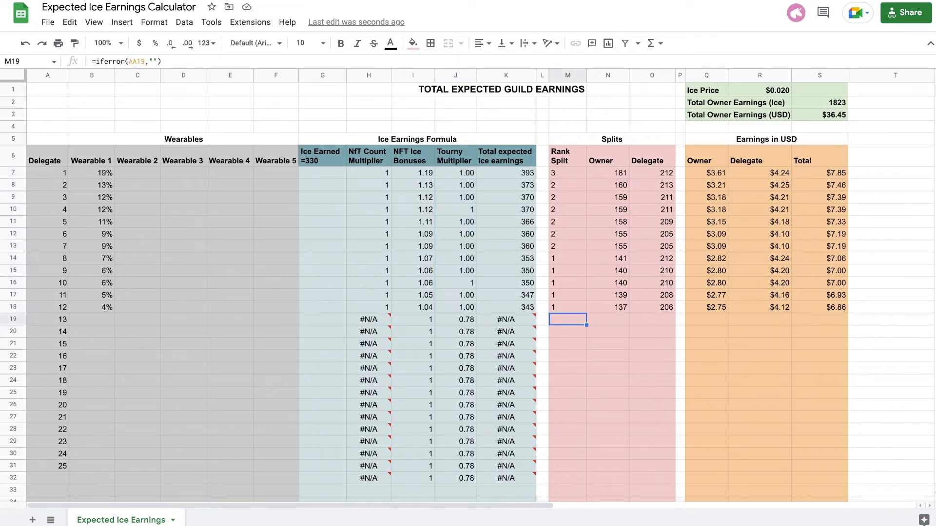
left_click(455, 156)
left_click_drag(455, 173, 456, 307)
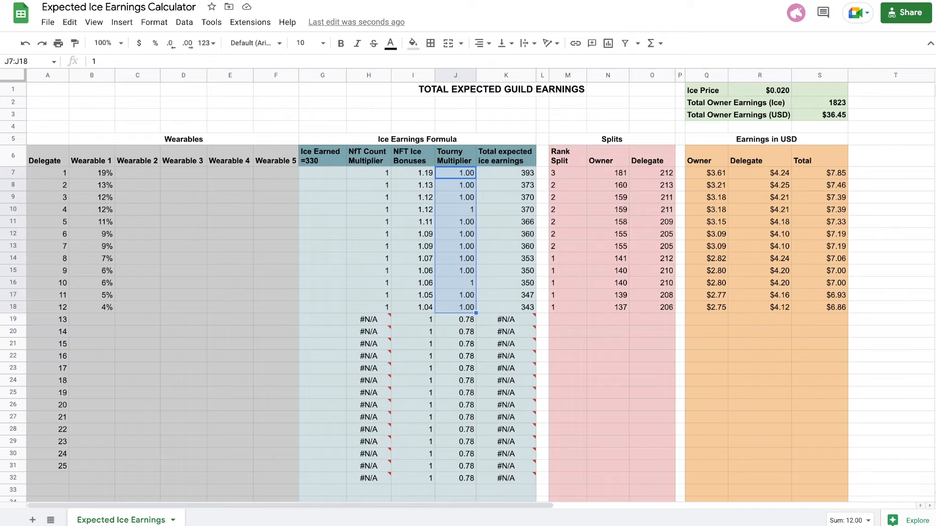
left_click(819, 103)
left_click_drag(706, 91, 819, 115)
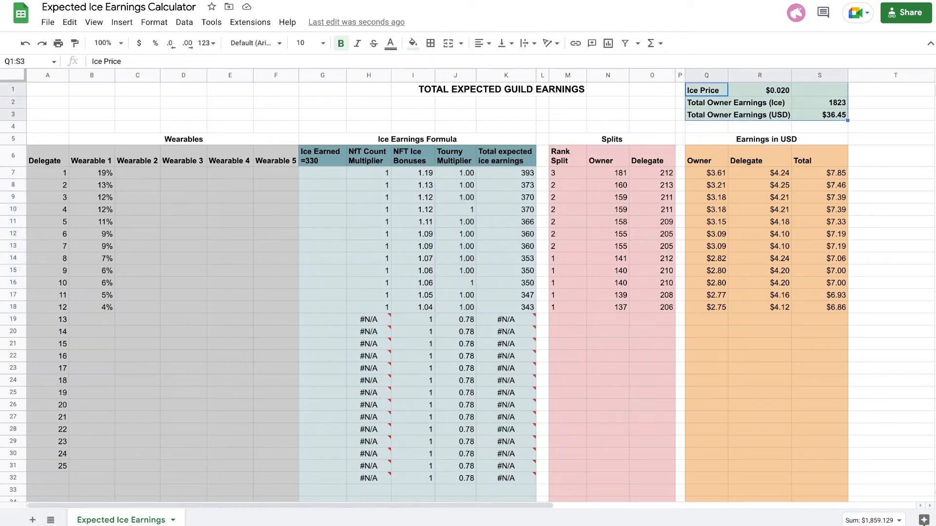
left_click(819, 115)
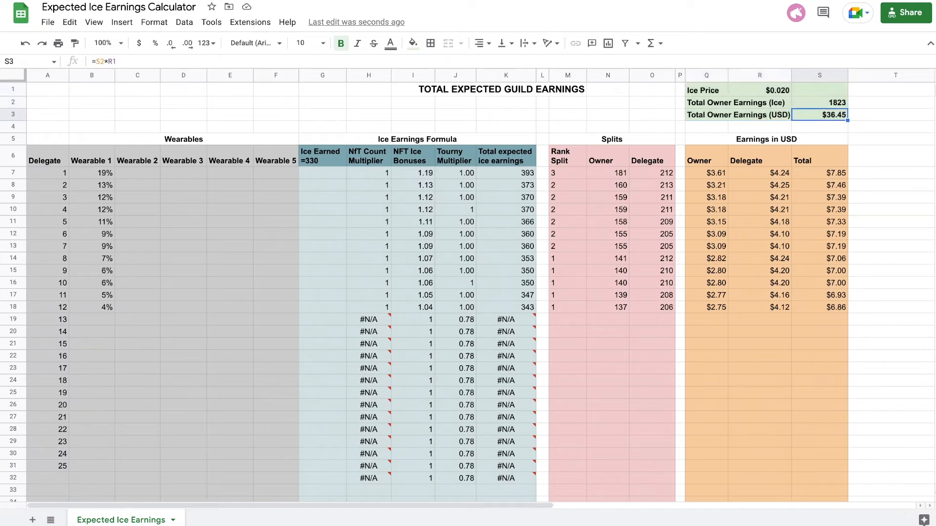
left_click(819, 103)
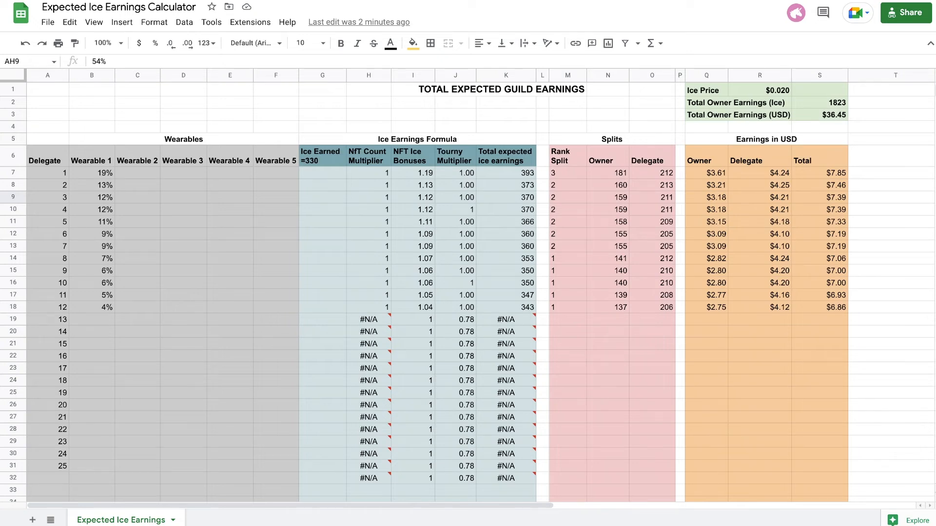
Move the Wearable 1 bonuses of delegates 7 to 12 into Wearable 2 for delegates 1 to 6.
left_click_drag(92, 247, 92, 307)
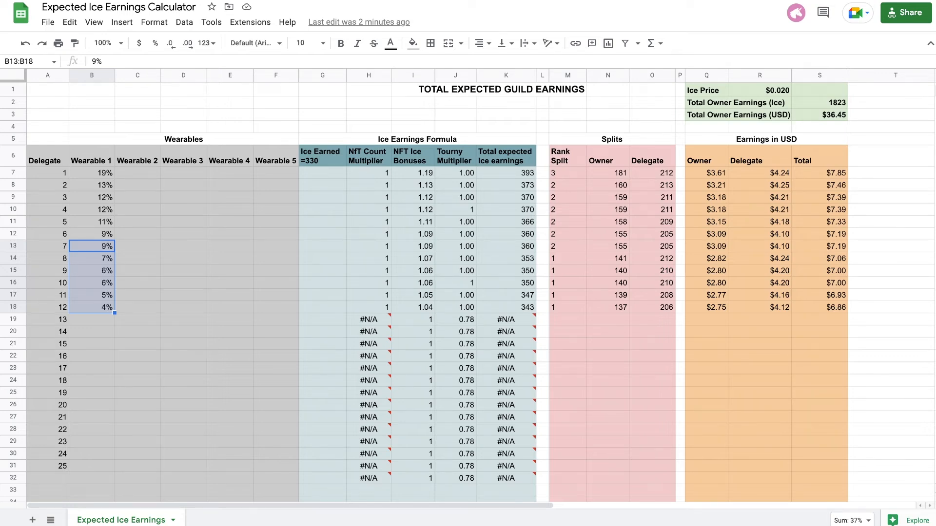
key("ctrl+x")
left_click(137, 173)
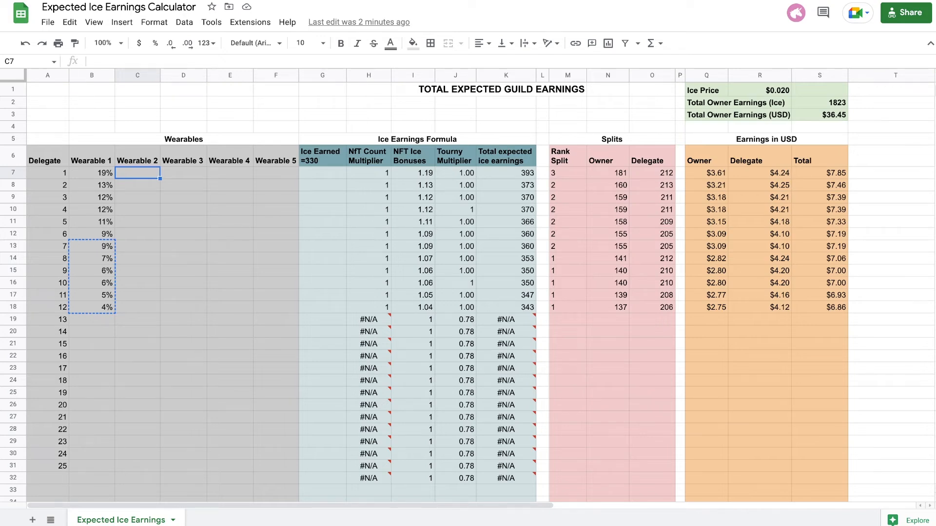
key("ctrl+v")
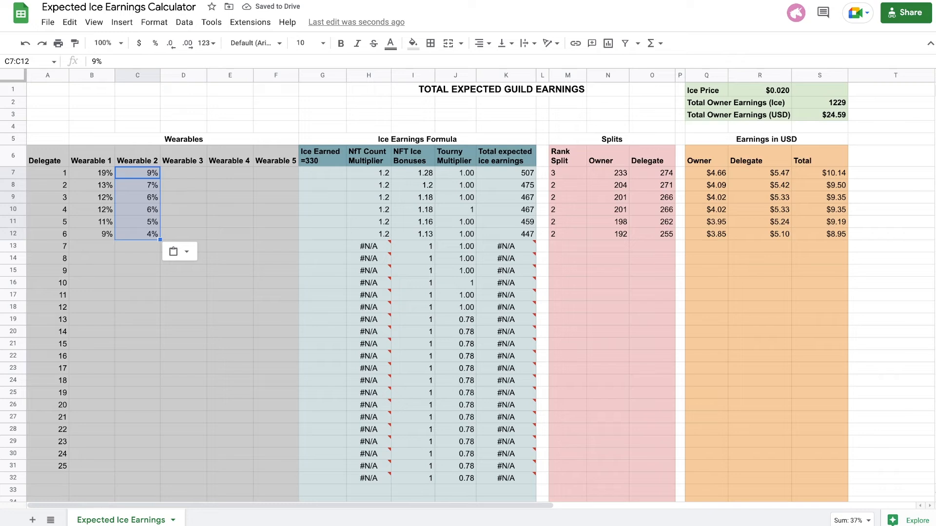
left_click_drag(48, 173, 138, 234)
left_click(322, 319)
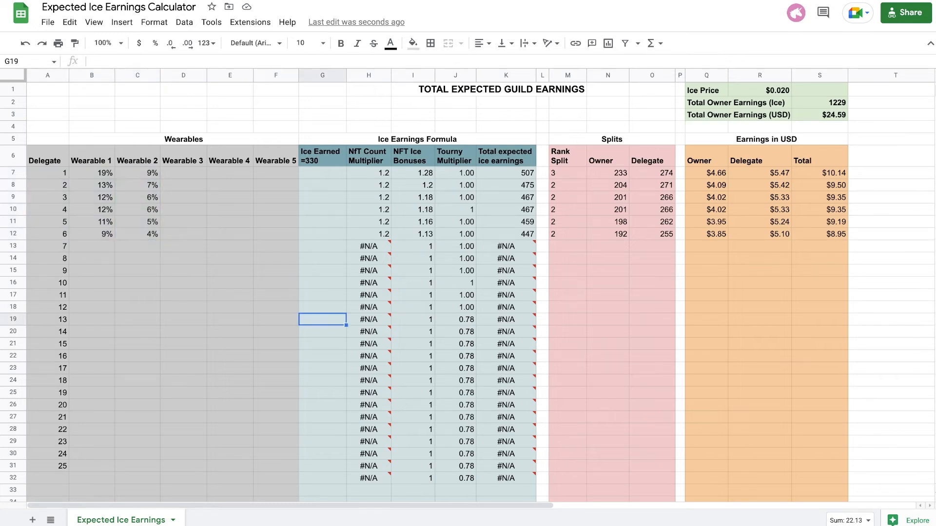
Inspect delegate 1's NFT count multiplier and ice bonuses, the expected ice earnings of delegates 1 to 6, and the total owner ice earnings formula.
left_click(368, 173)
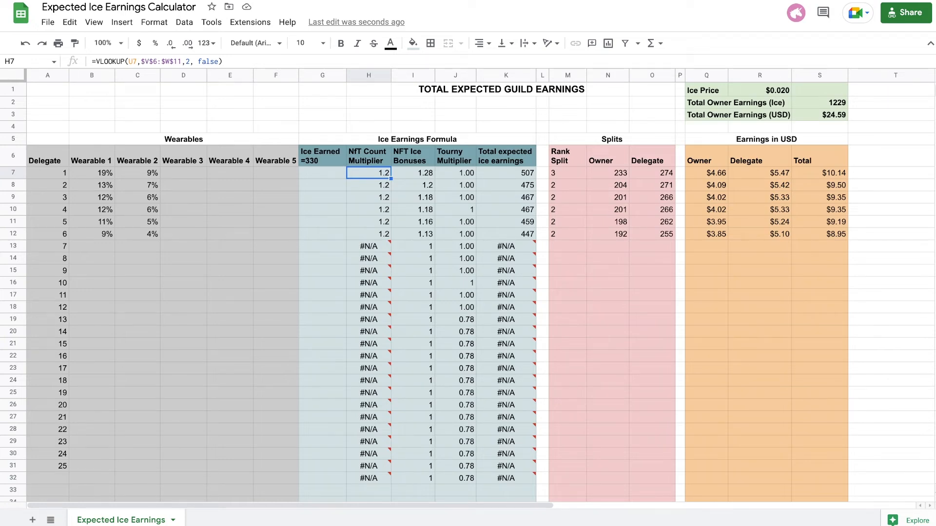
left_click(413, 173)
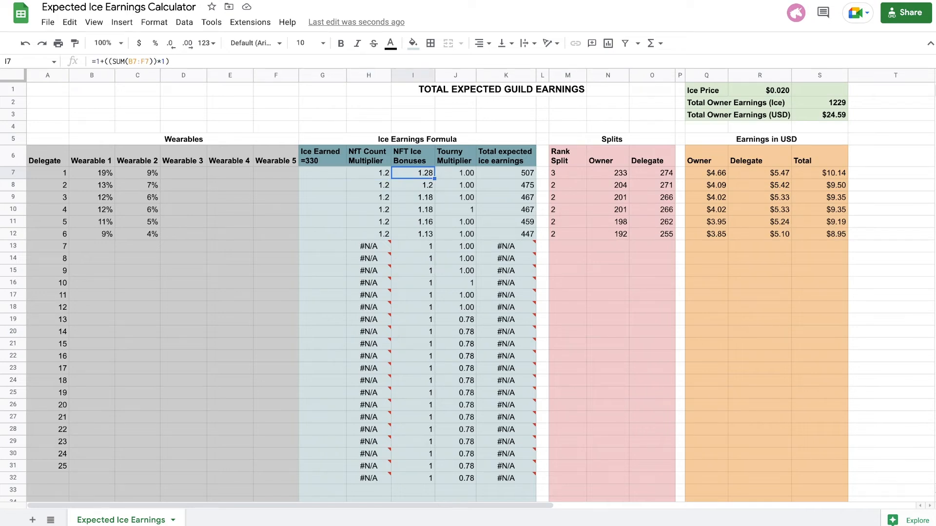
left_click_drag(91, 173, 138, 173)
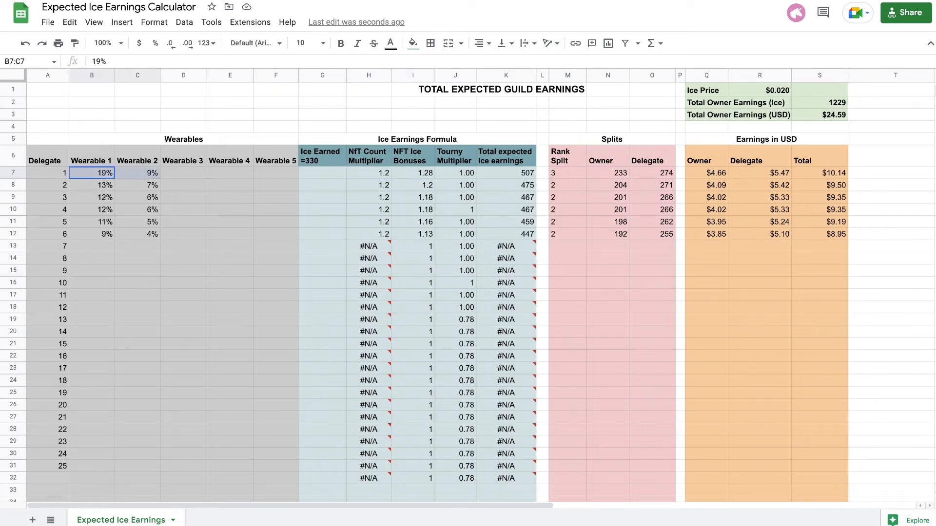
left_click(413, 173)
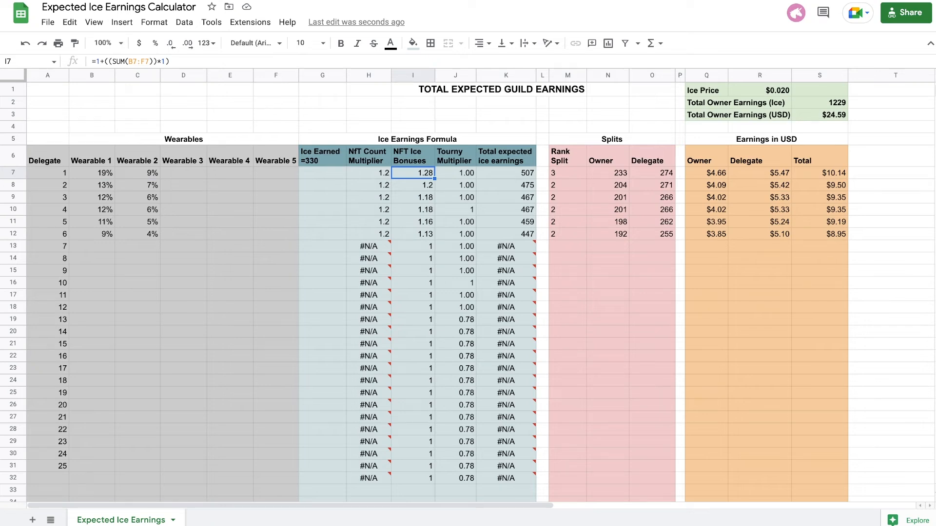
left_click_drag(506, 173, 505, 234)
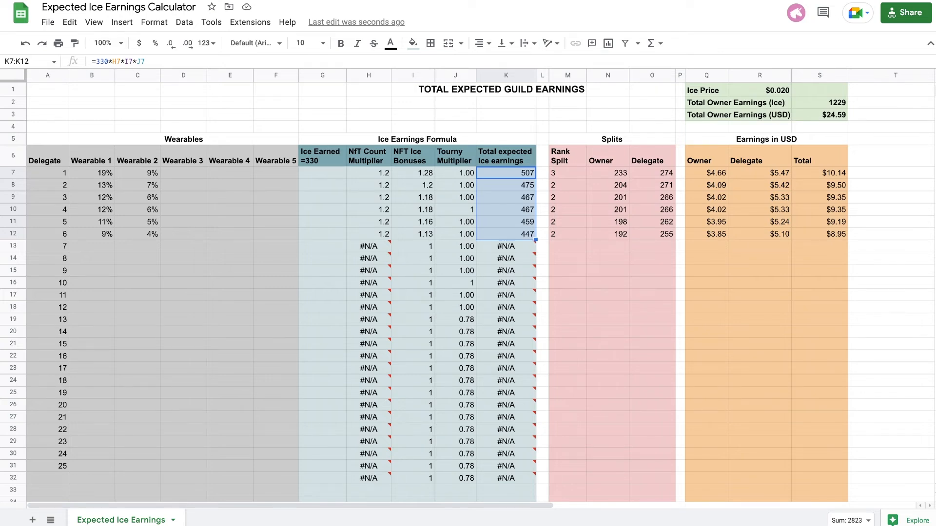
left_click(819, 103)
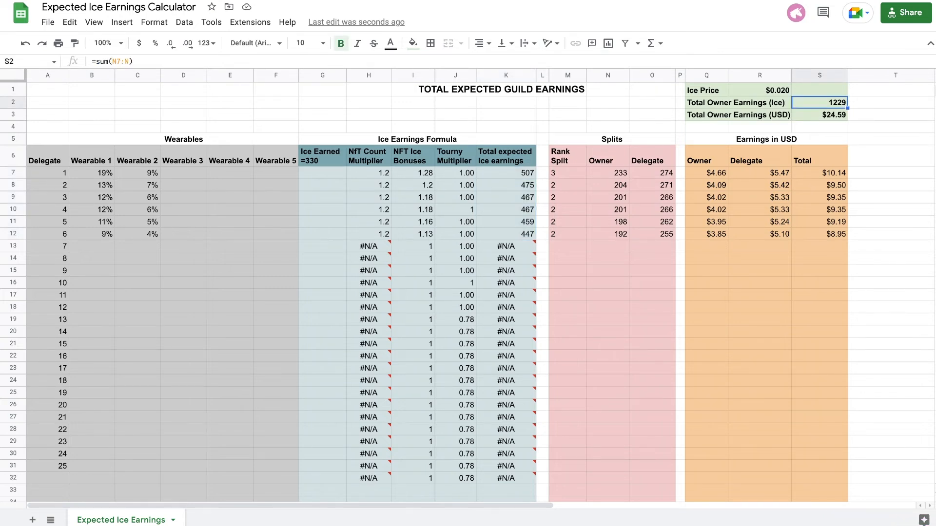